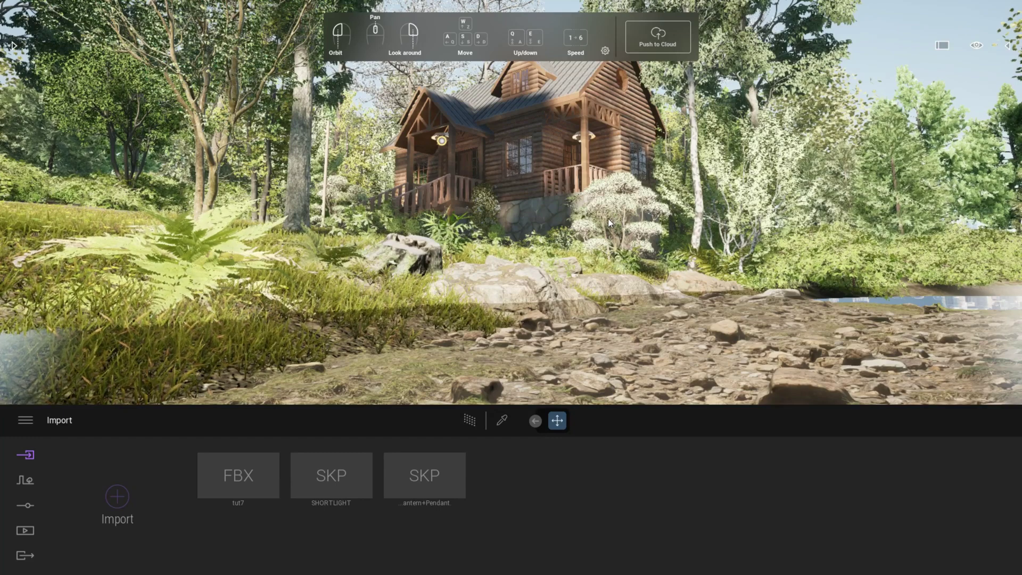
Switch the viewport to the saved Image1 camera view
click(24, 531)
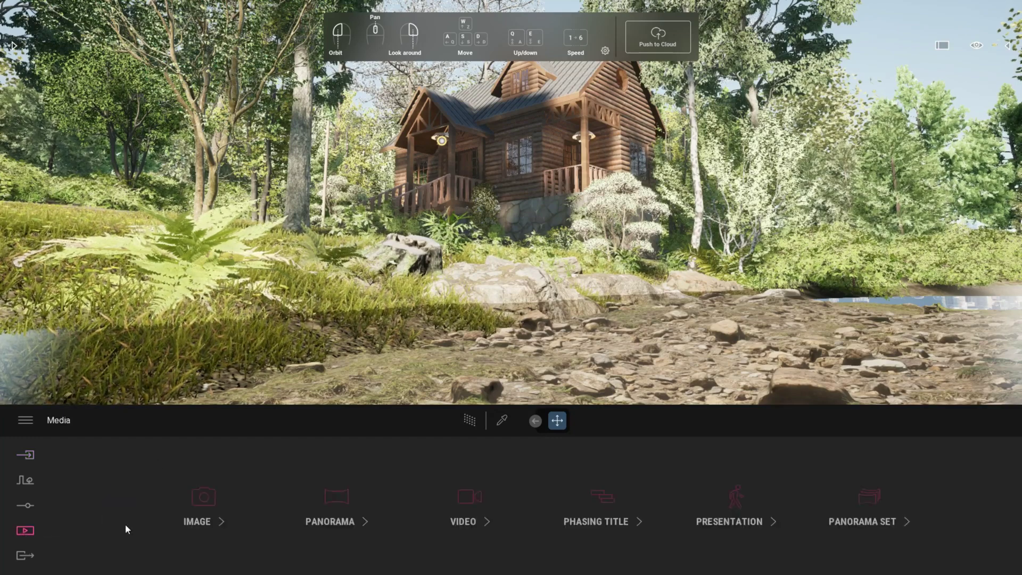
click(212, 501)
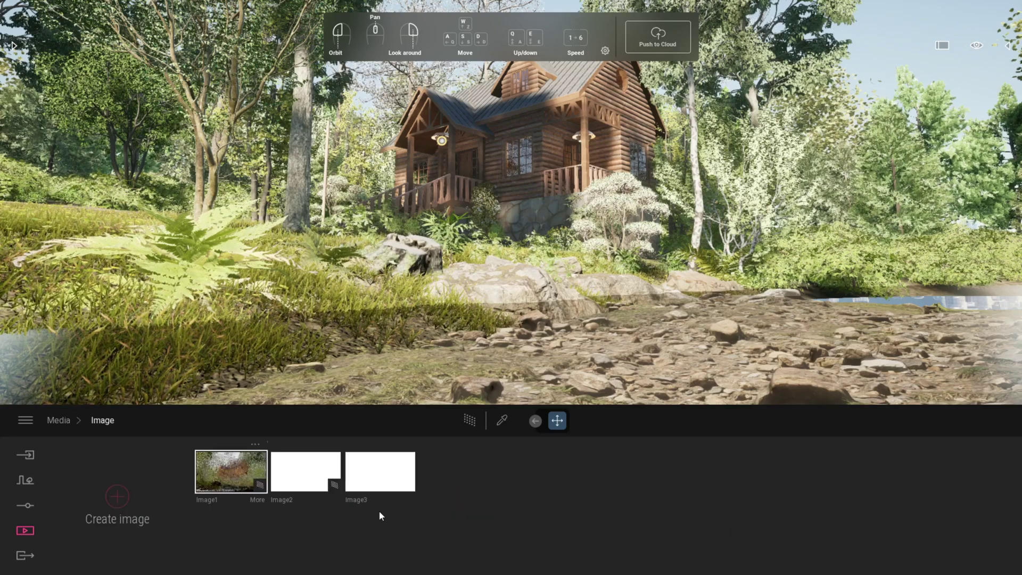
click(242, 478)
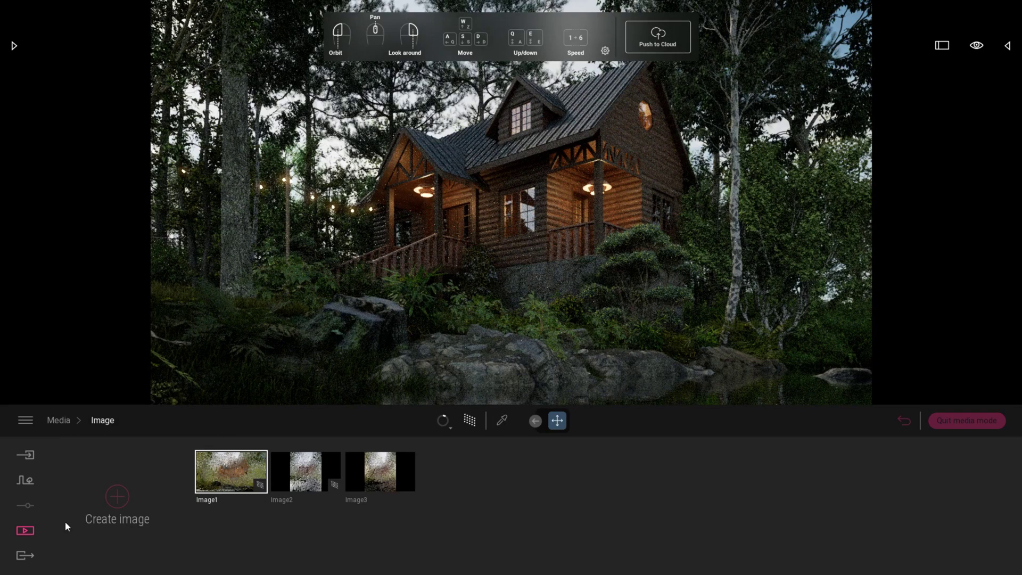
Create Video1, add a second keyframe closer to the log cabin, and preview it
click(26, 531)
click(463, 493)
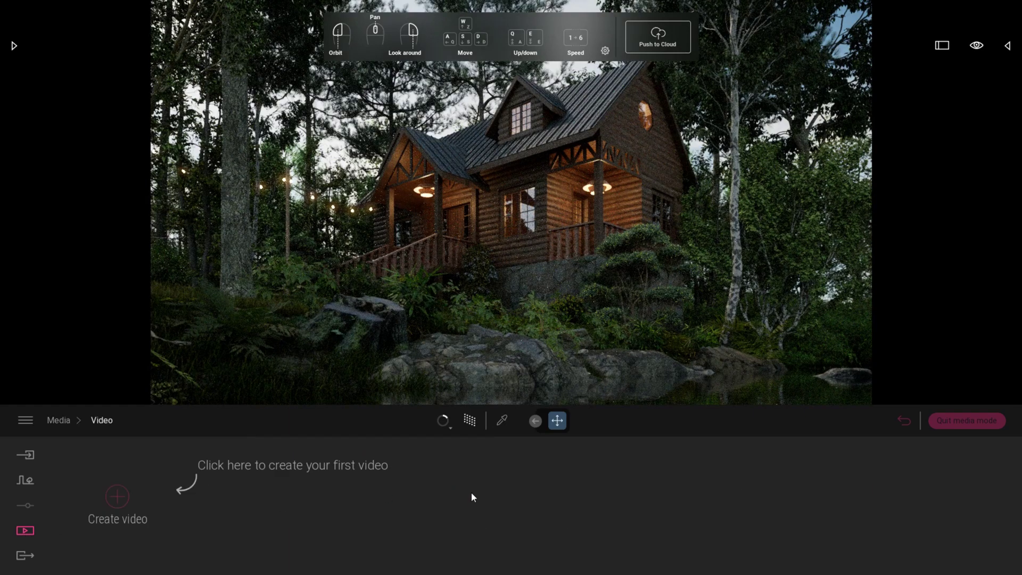
click(118, 496)
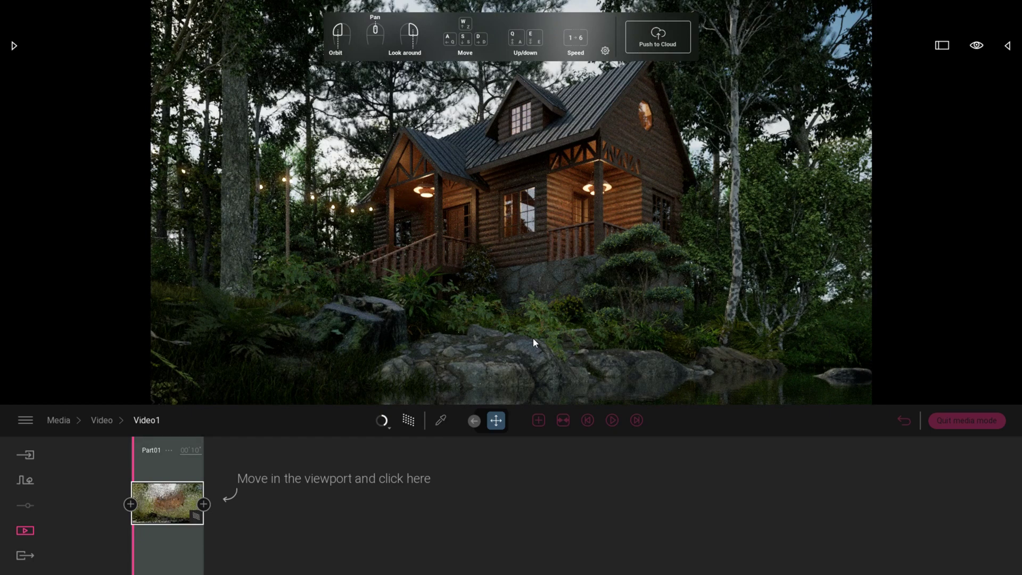
scroll(533, 338, up, 5)
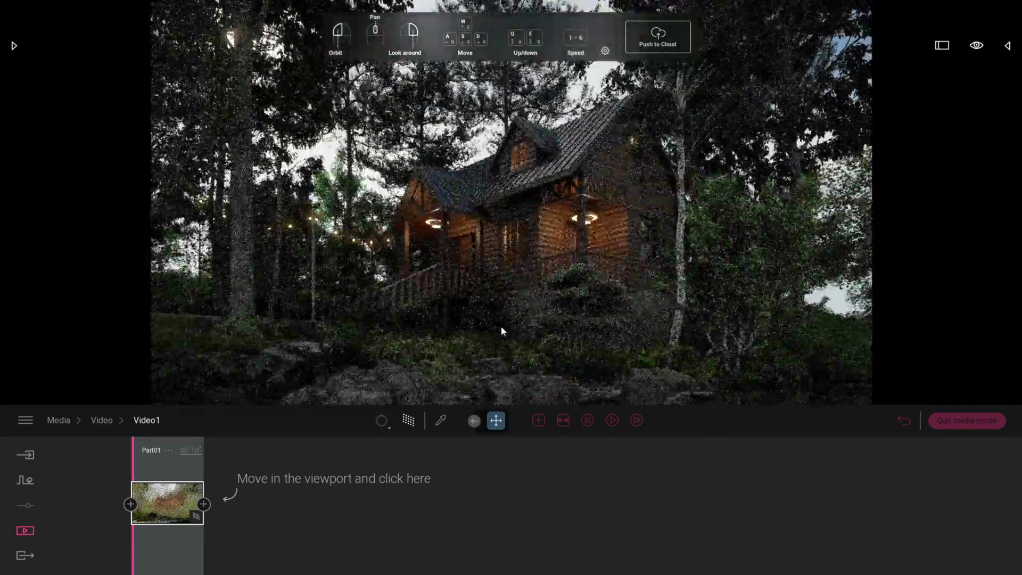
scroll(500, 326, up, 5)
scroll(499, 330, down, 5)
scroll(495, 325, up, 5)
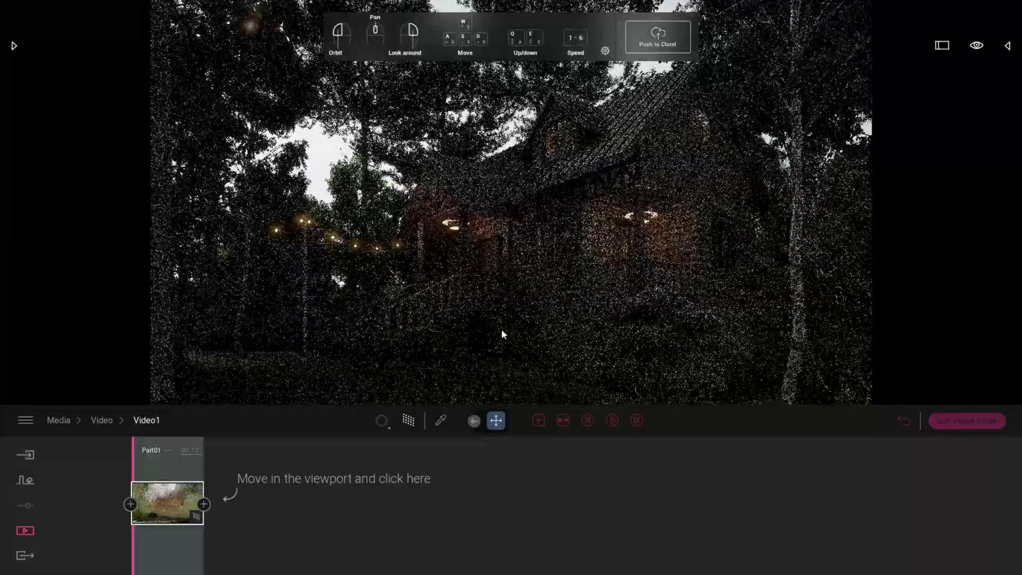
click(203, 504)
click(612, 420)
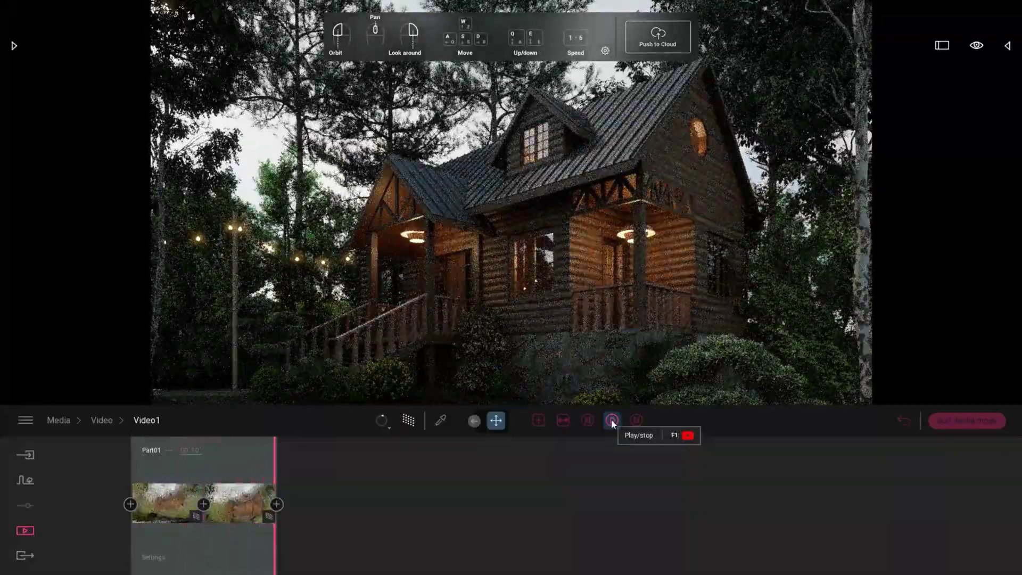
Give Video1's path tracer 256 samples, 8 bounces, firefly brightness 0 and aliasing 2, then replay
click(186, 559)
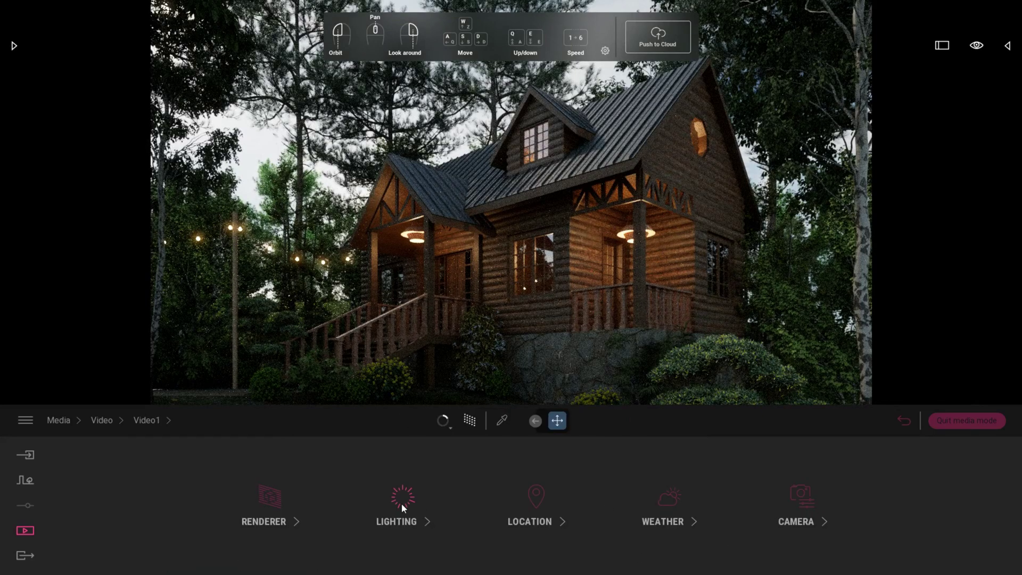
click(281, 504)
click(288, 506)
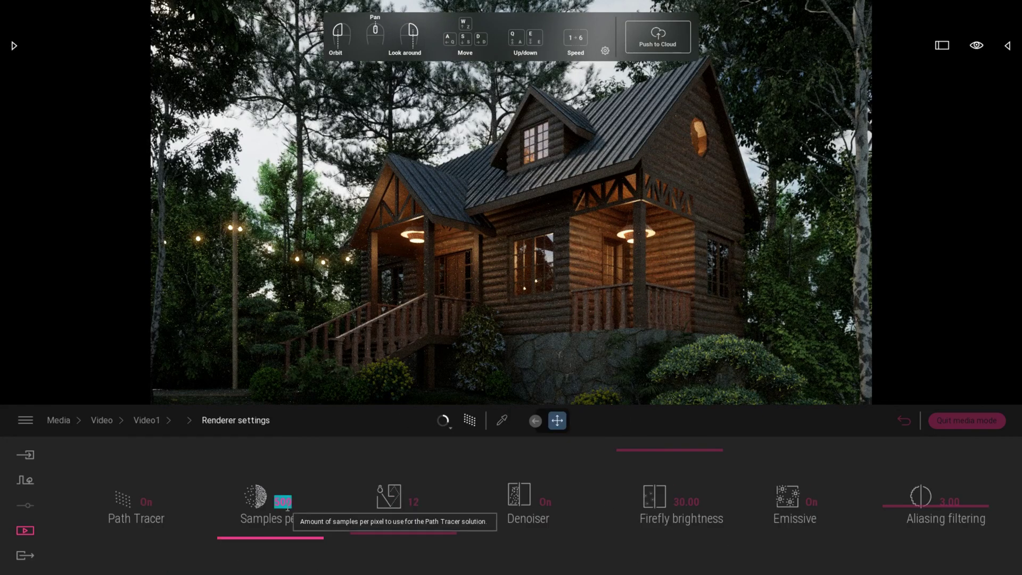
text(256)
click(420, 507)
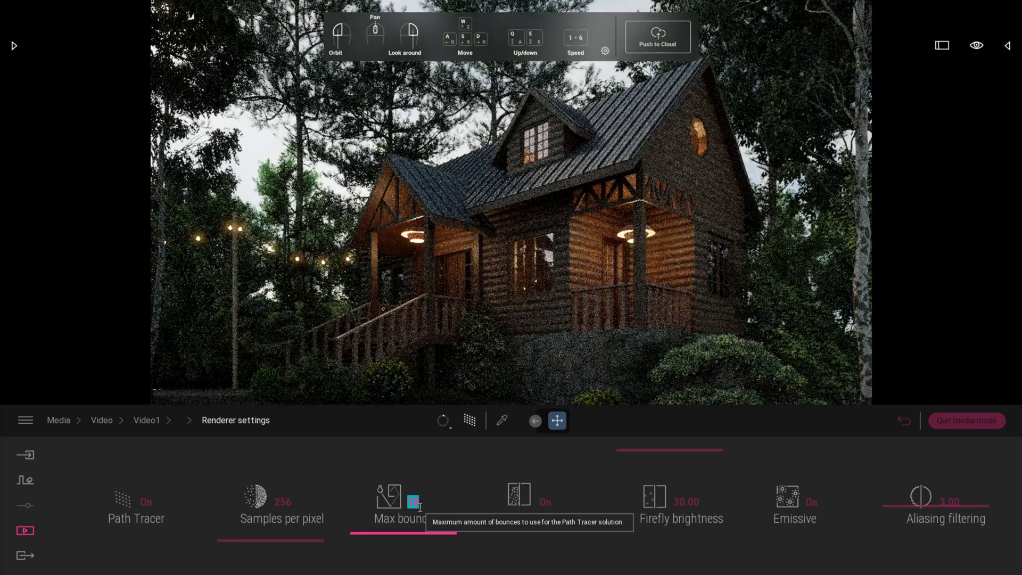
text(8)
click(685, 501)
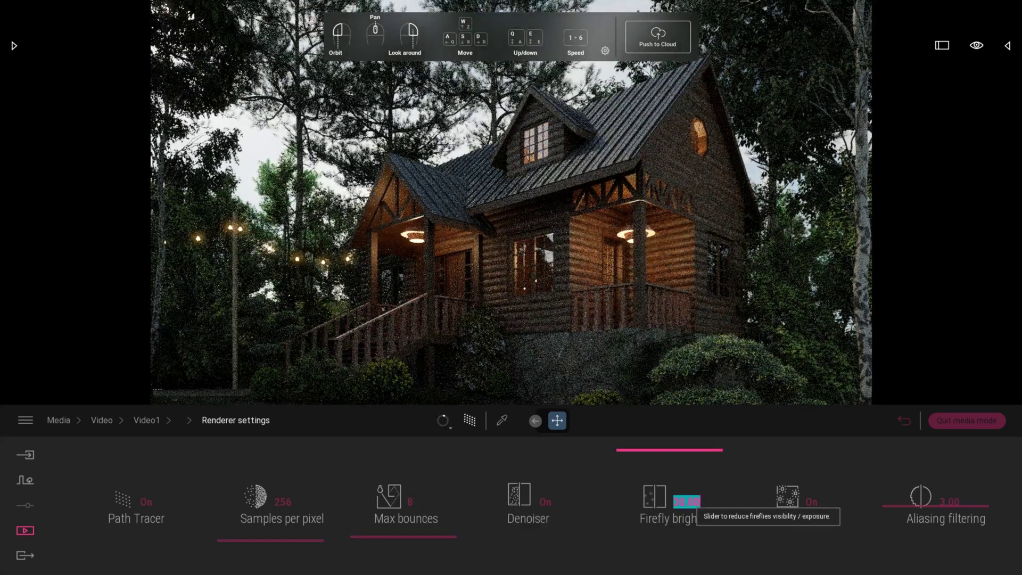
text(0)
click(915, 527)
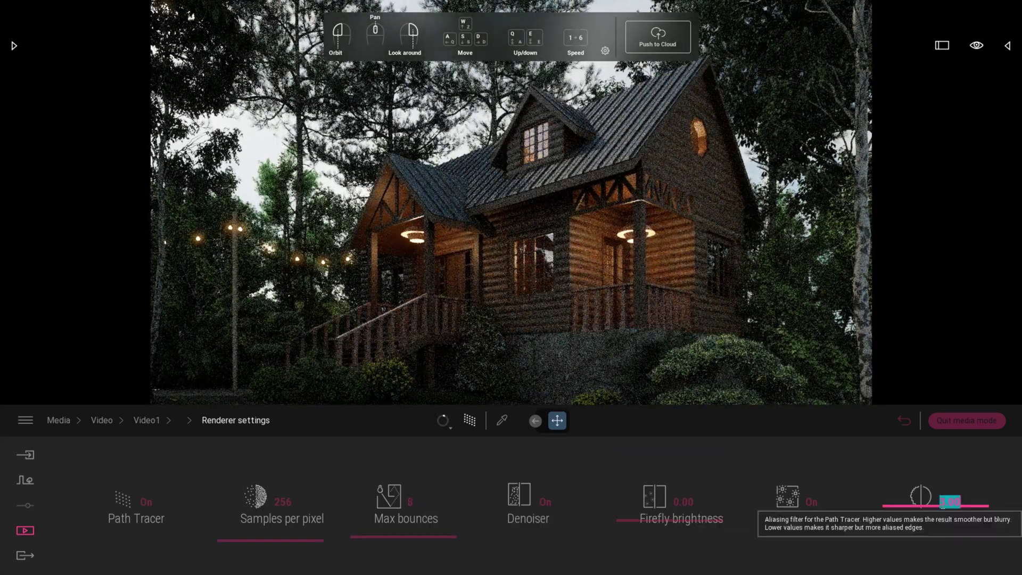
text(2)
key(Escape)
click(611, 420)
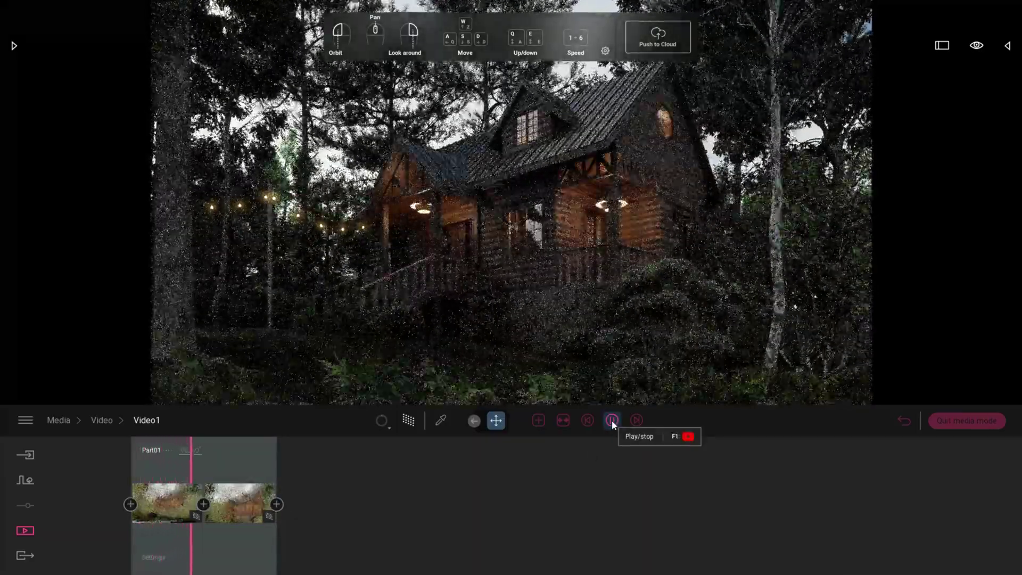
Create Video2 keyed from a close porch-and-birch view to a wider cabin view, then preview it
key(Escape)
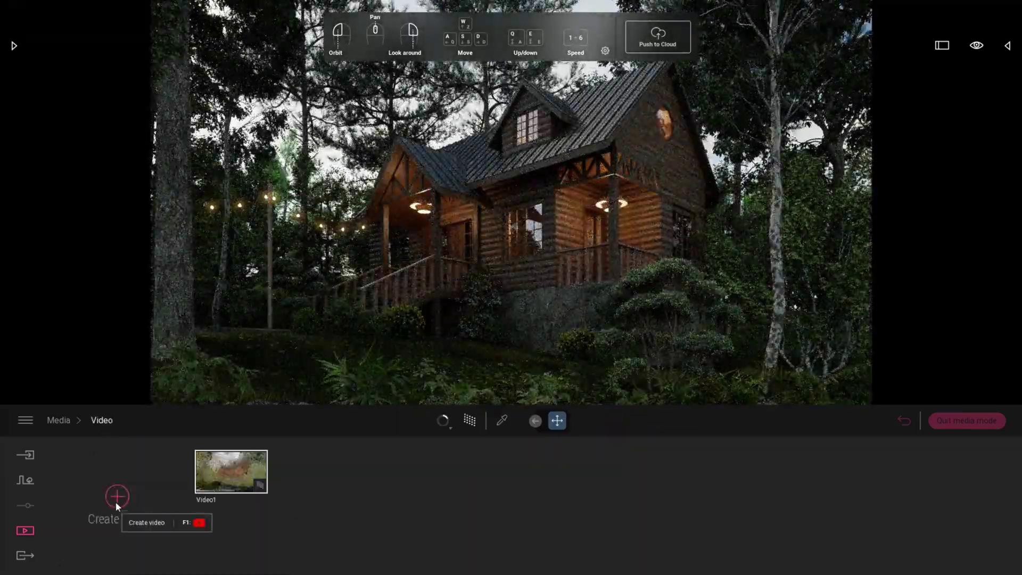
click(117, 499)
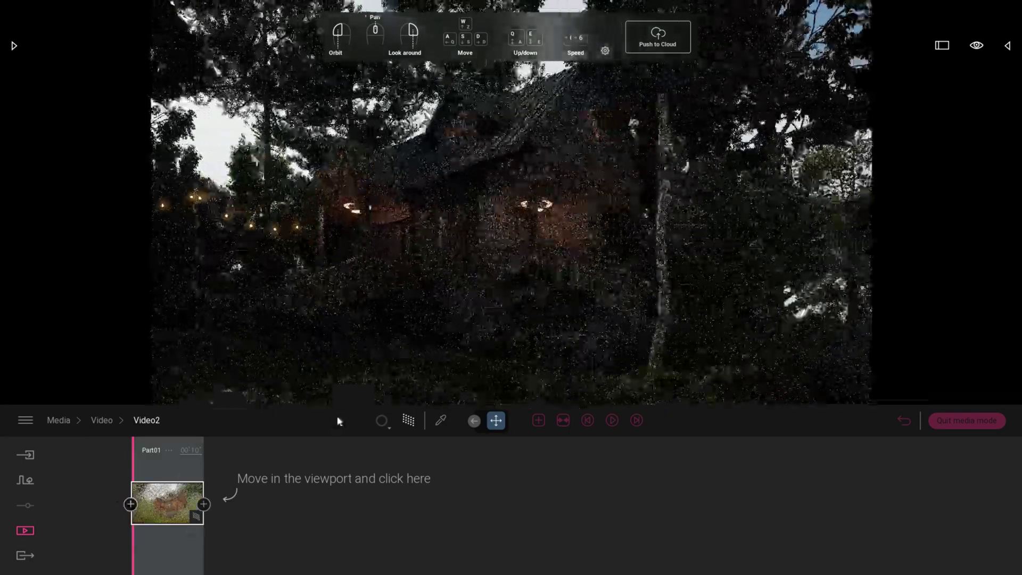
key(w)
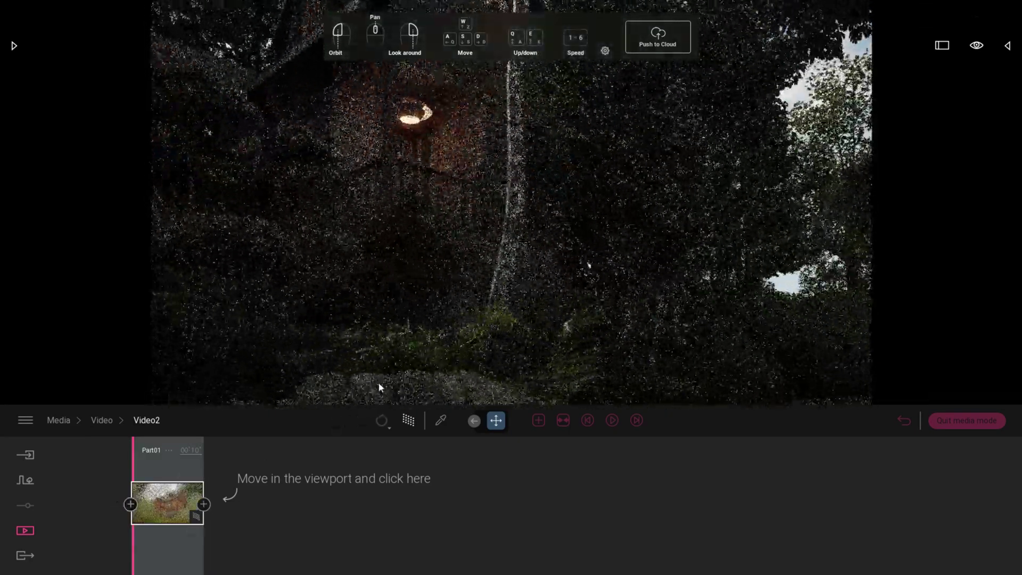
drag(379, 387, 330, 372)
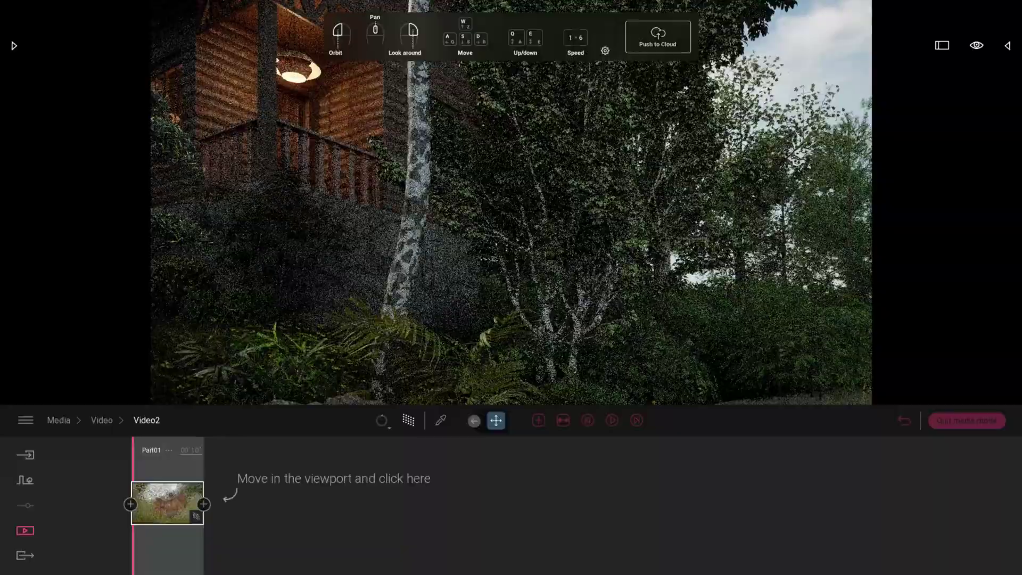
click(174, 476)
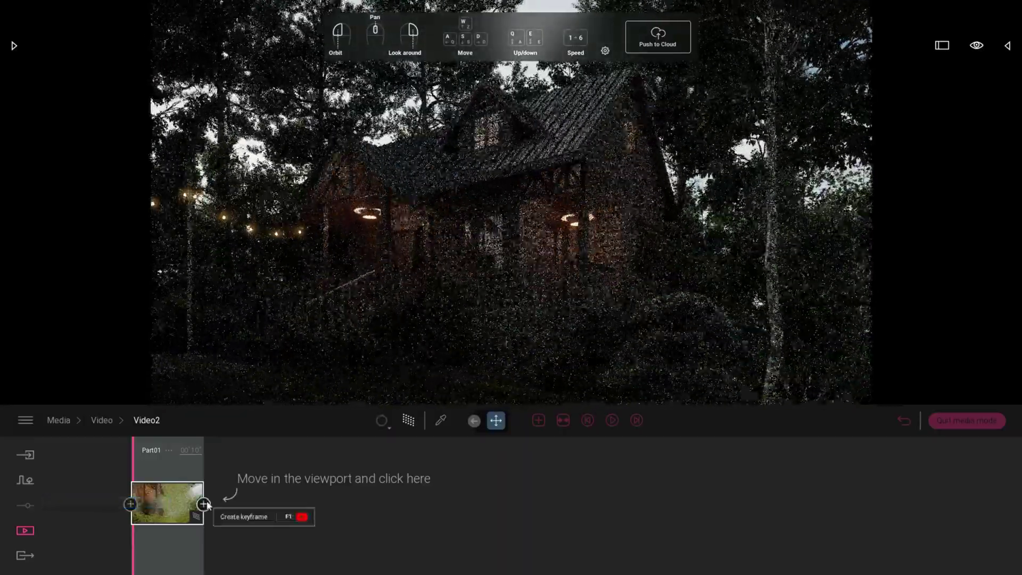
click(204, 504)
click(616, 423)
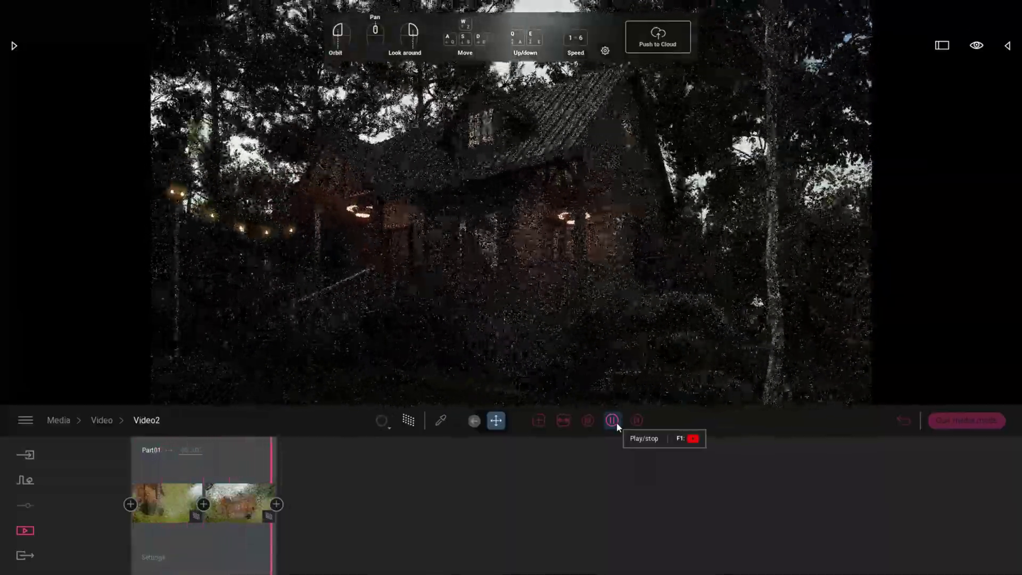
Switch Video2's environment to a backdrop HDRI and try the 489 sky file
click(154, 557)
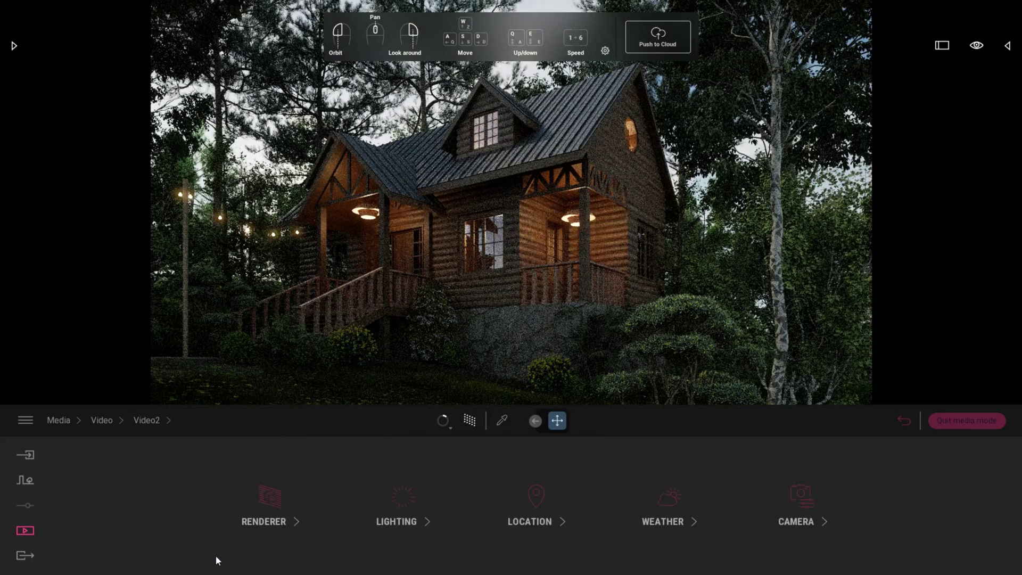
click(387, 512)
click(232, 505)
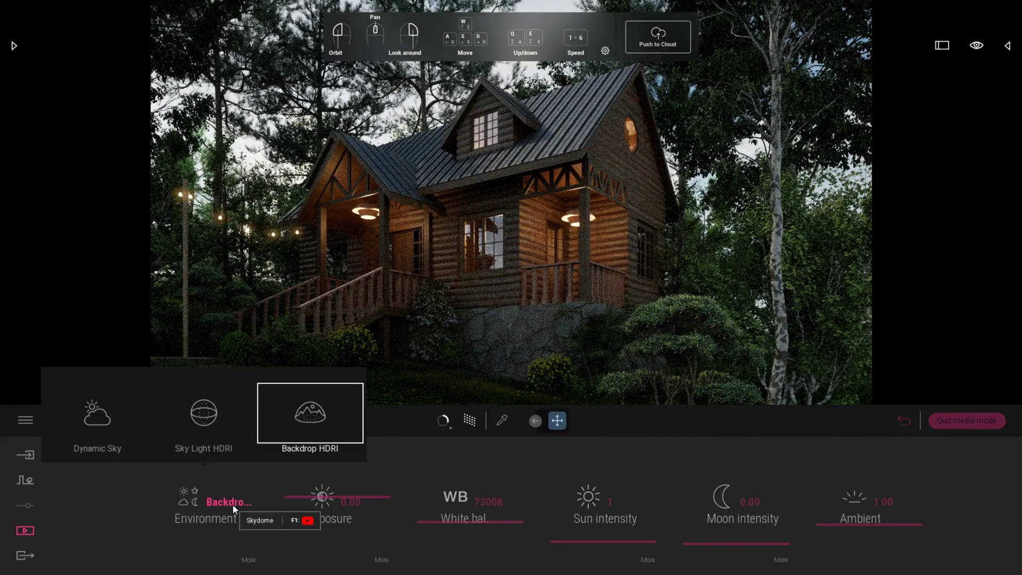
click(250, 559)
click(162, 461)
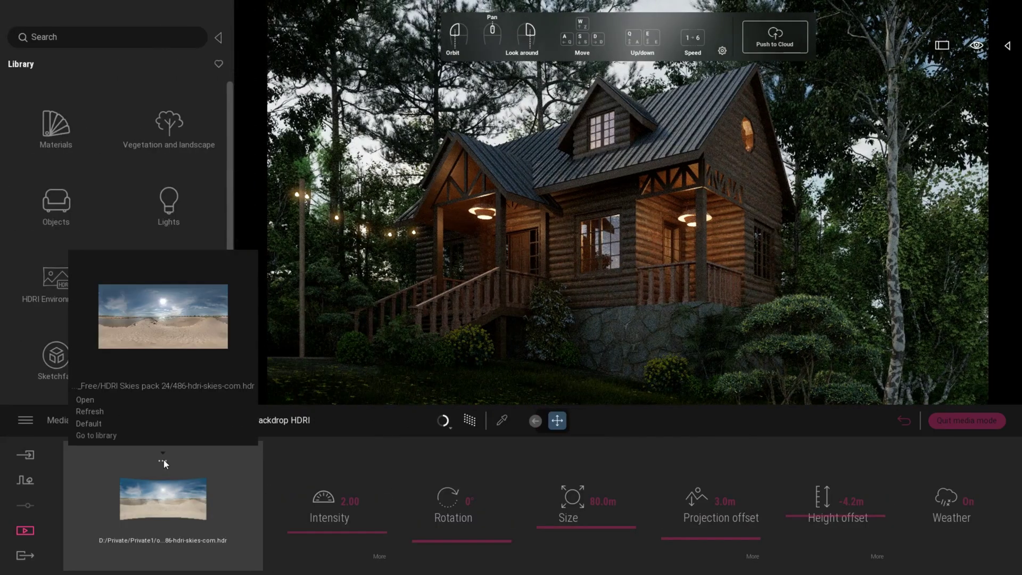
click(94, 399)
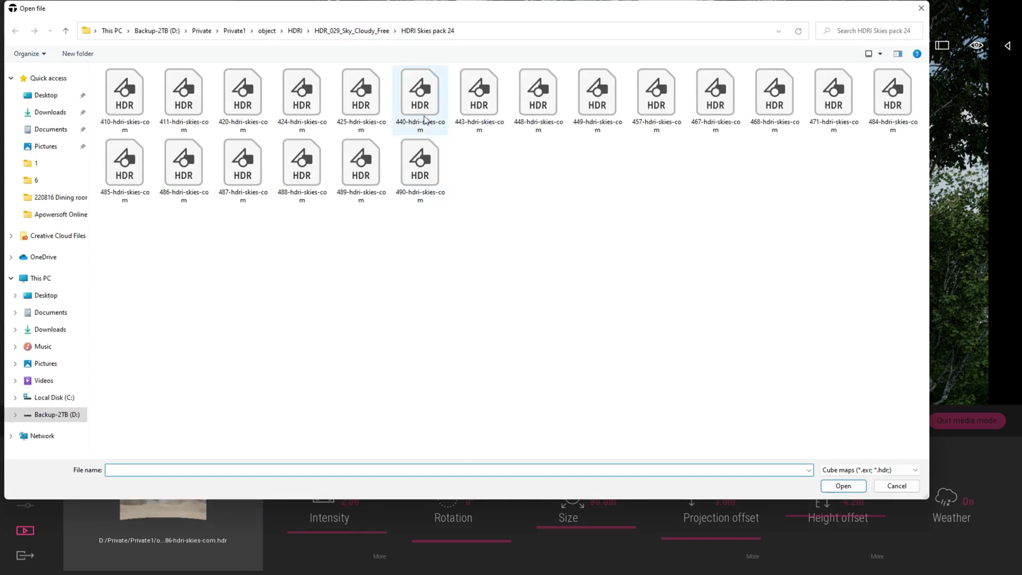
double_click(361, 165)
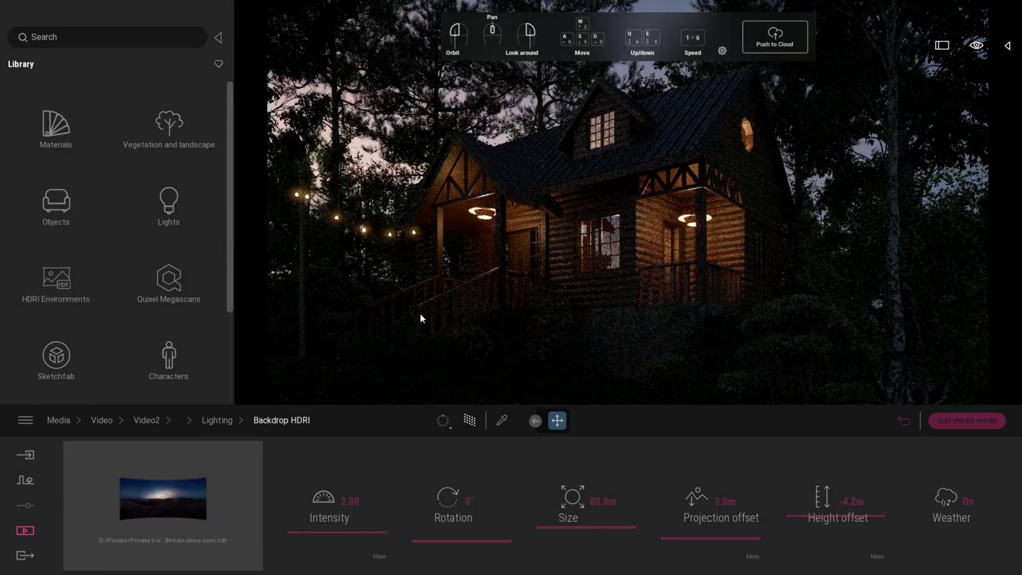
After trying a kloppenheim sky, load signal_hill_dawn_8k and rotate it to about 311°
click(251, 553)
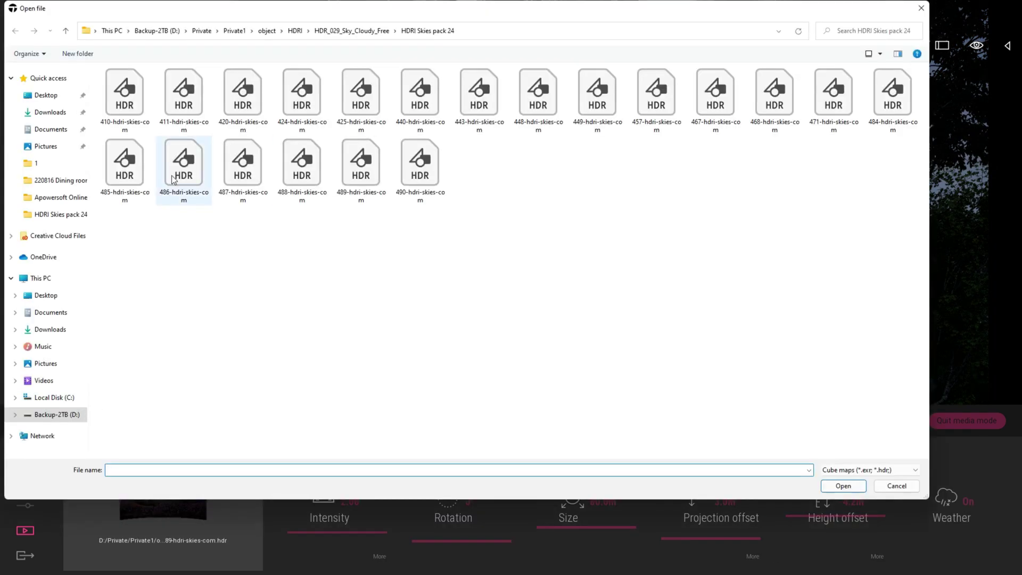
click(295, 30)
click(149, 187)
double_click(150, 191)
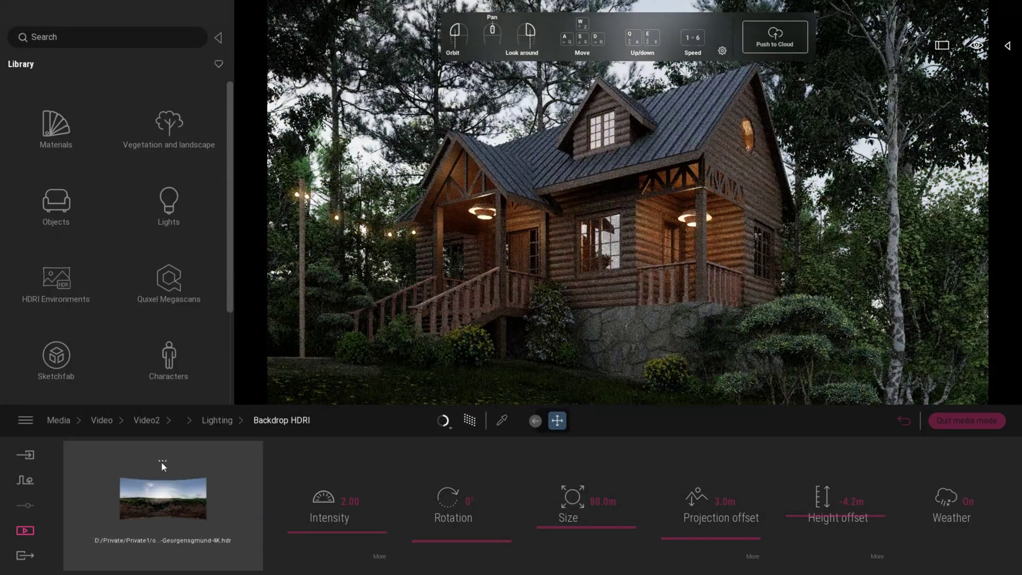
click(162, 466)
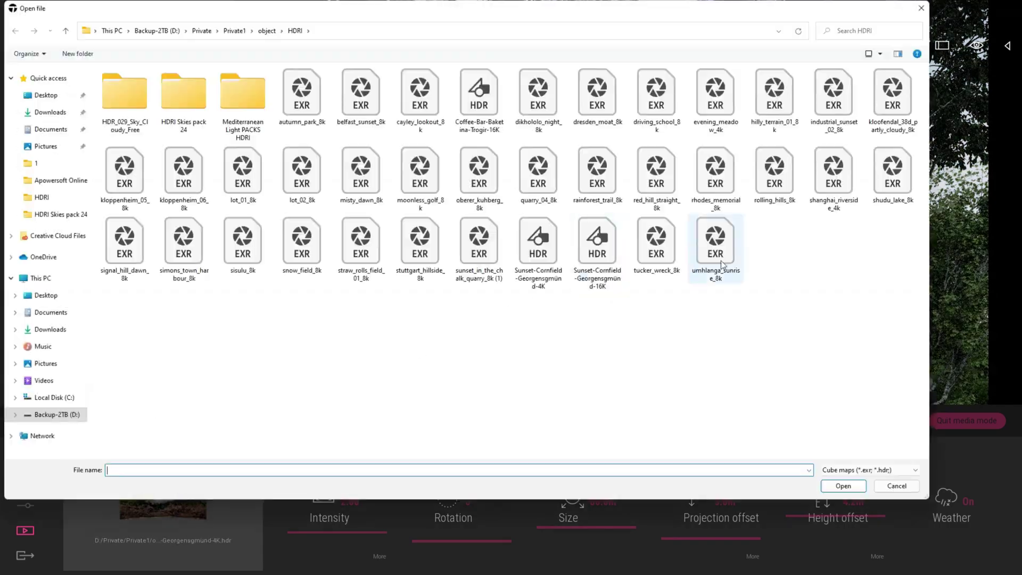
double_click(716, 233)
mouse_move(442, 524)
mouse_down()
mouse_move(457, 522)
mouse_move(437, 523)
mouse_up()
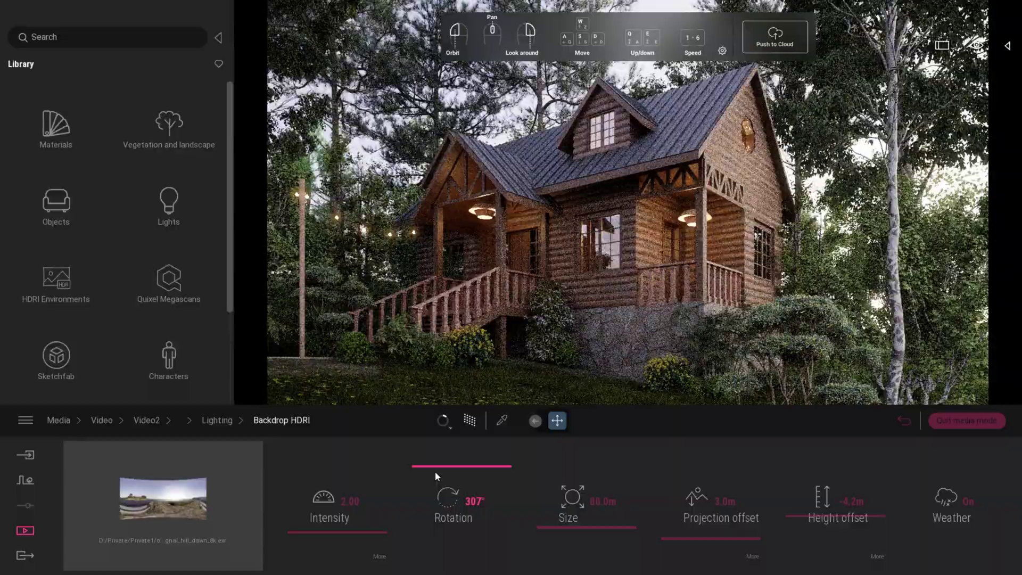
mouse_move(436, 471)
mouse_down()
mouse_move(440, 451)
mouse_move(436, 534)
mouse_move(449, 466)
mouse_up()
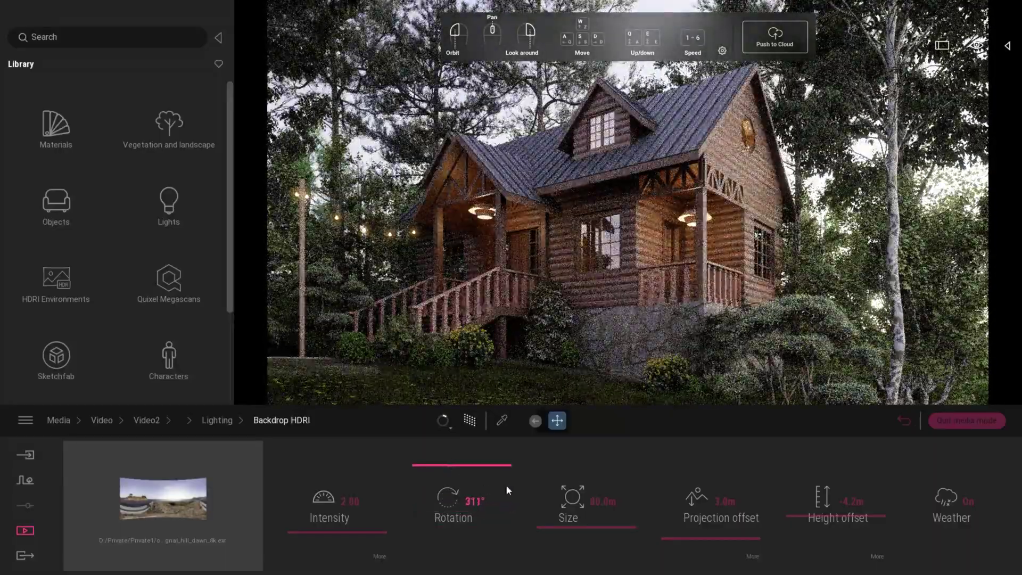
click(902, 421)
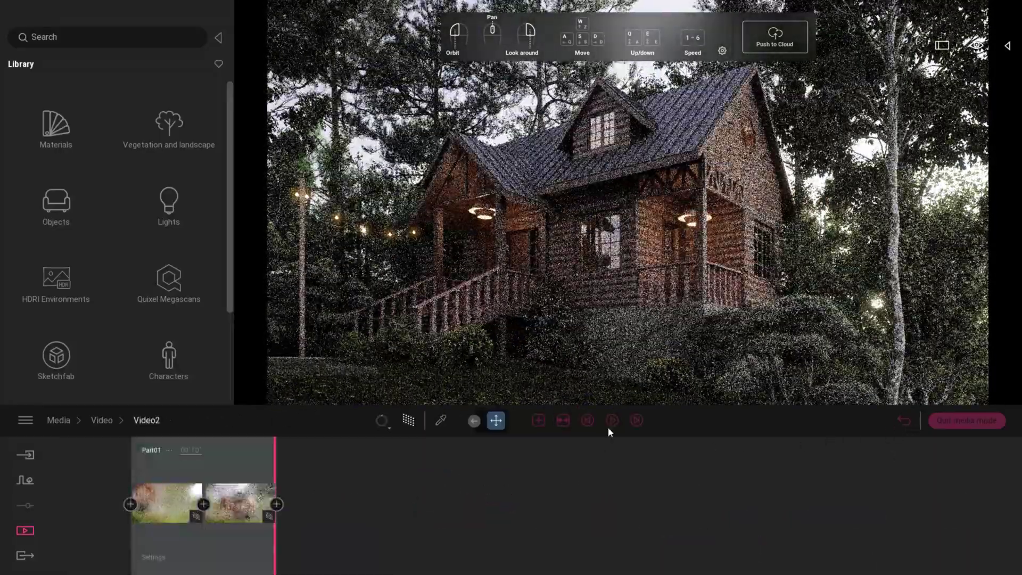
click(611, 422)
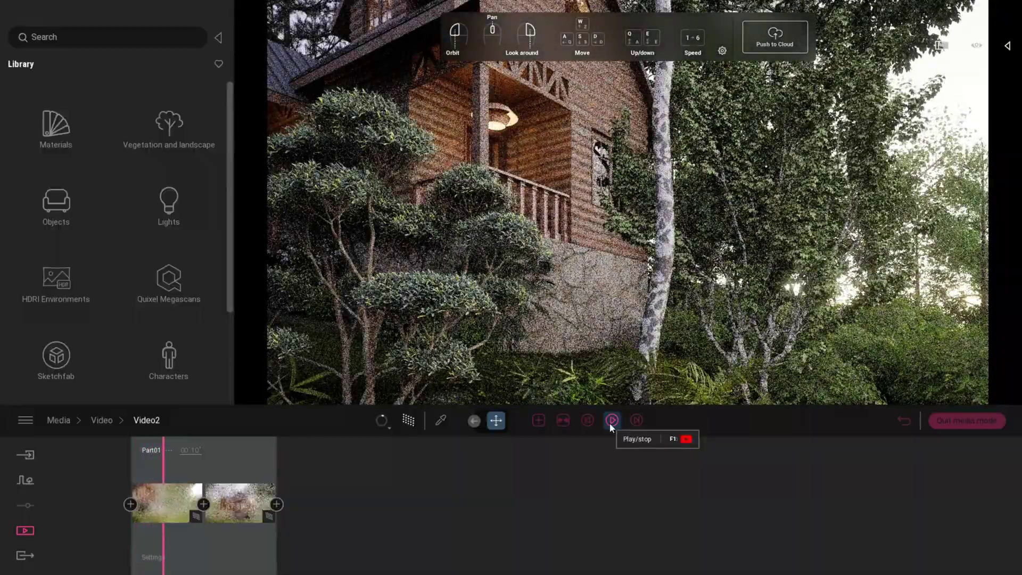
click(610, 421)
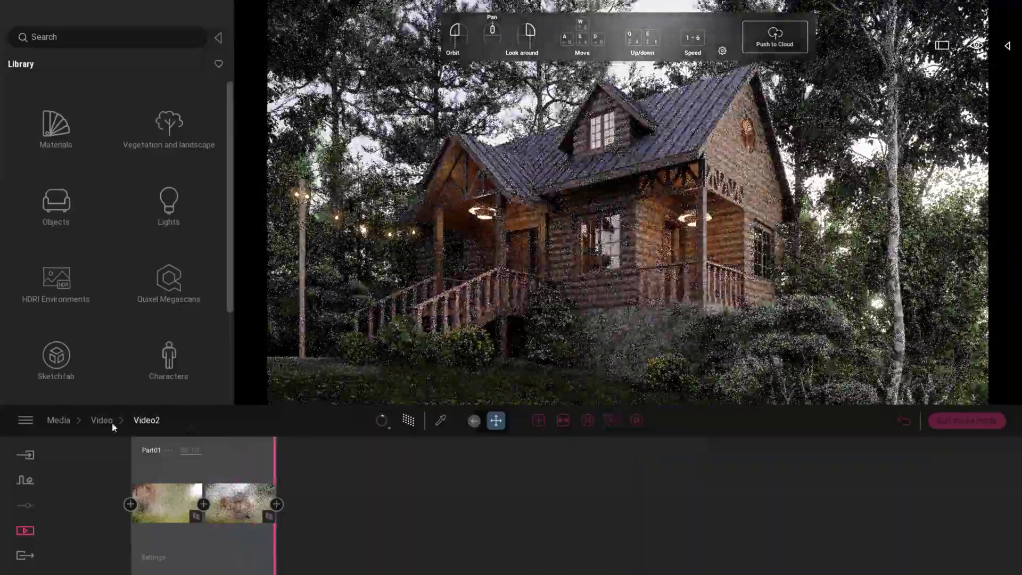
click(102, 420)
click(230, 468)
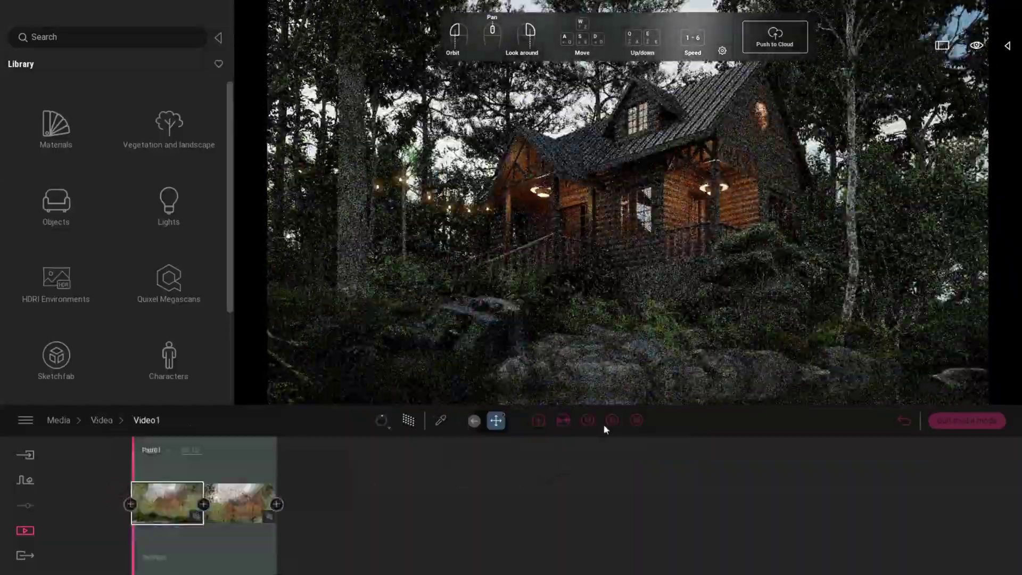
click(611, 421)
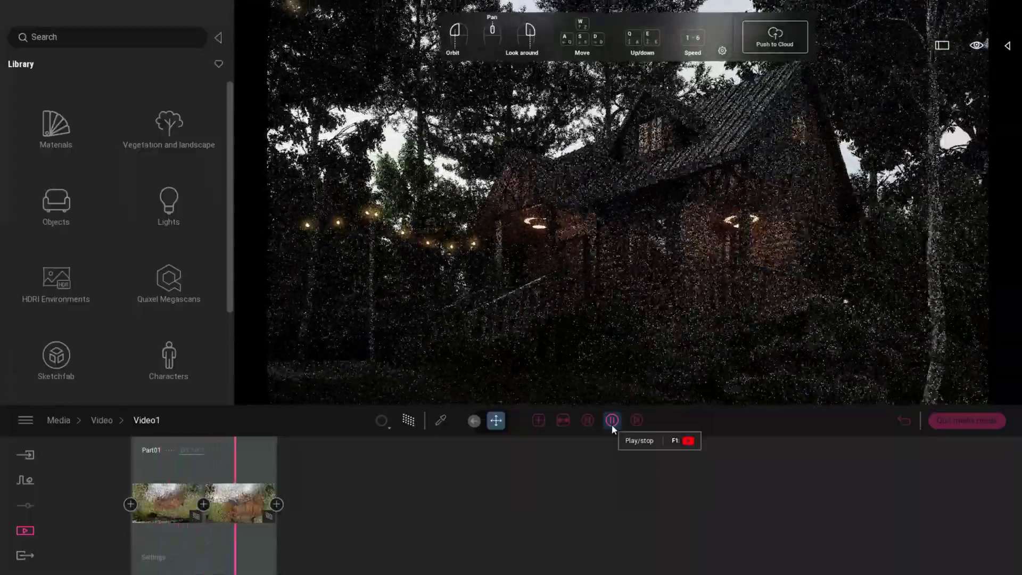
click(945, 426)
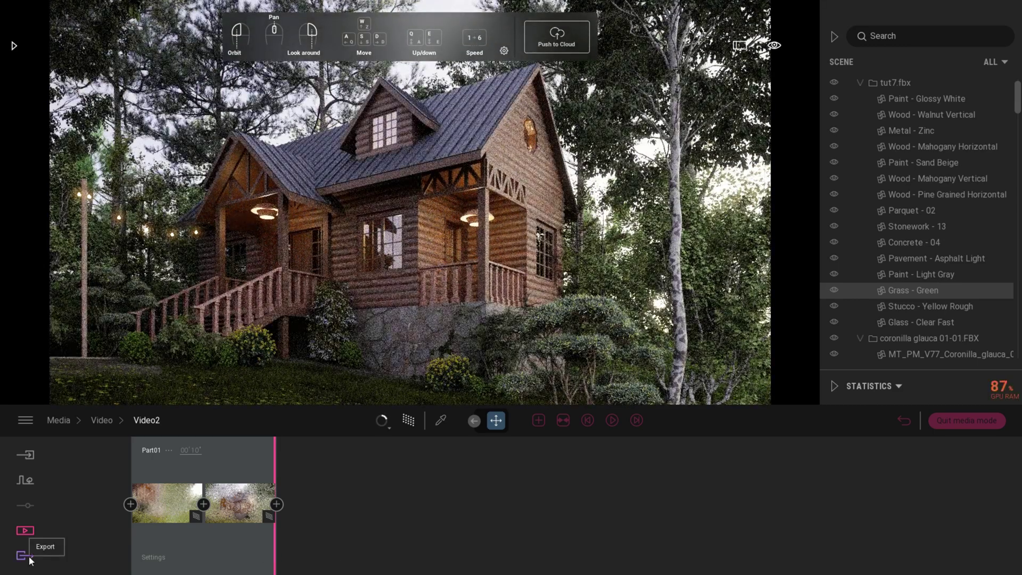
Deselect Image1, Image2 and Image3 in Export, and select only Video1
click(24, 555)
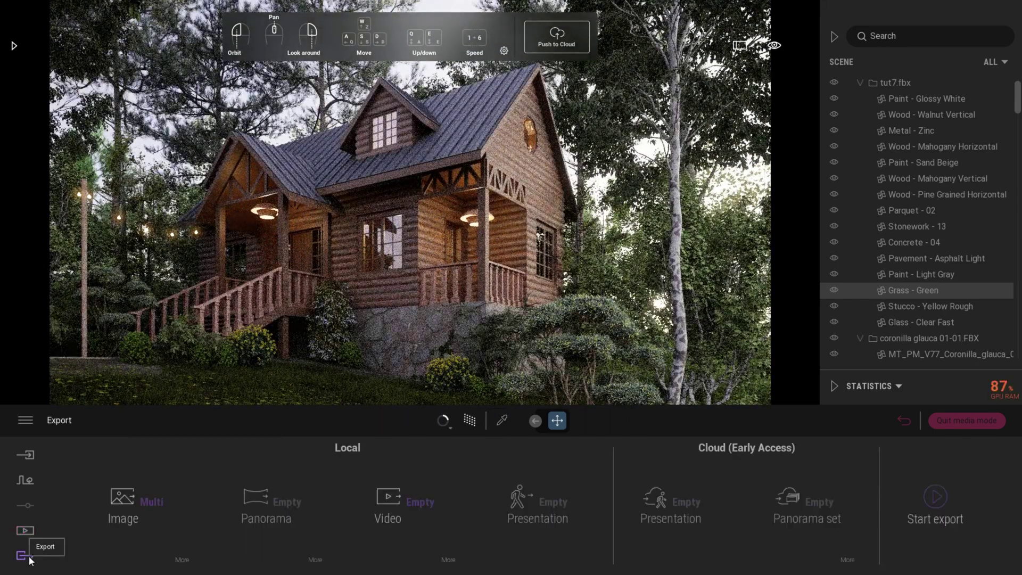
click(161, 502)
click(179, 178)
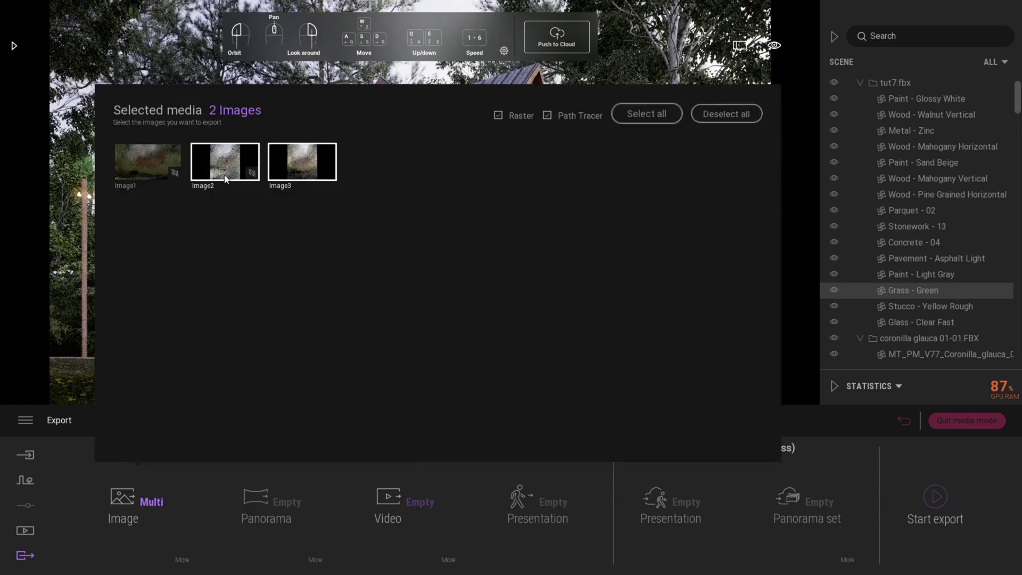
click(226, 176)
click(311, 176)
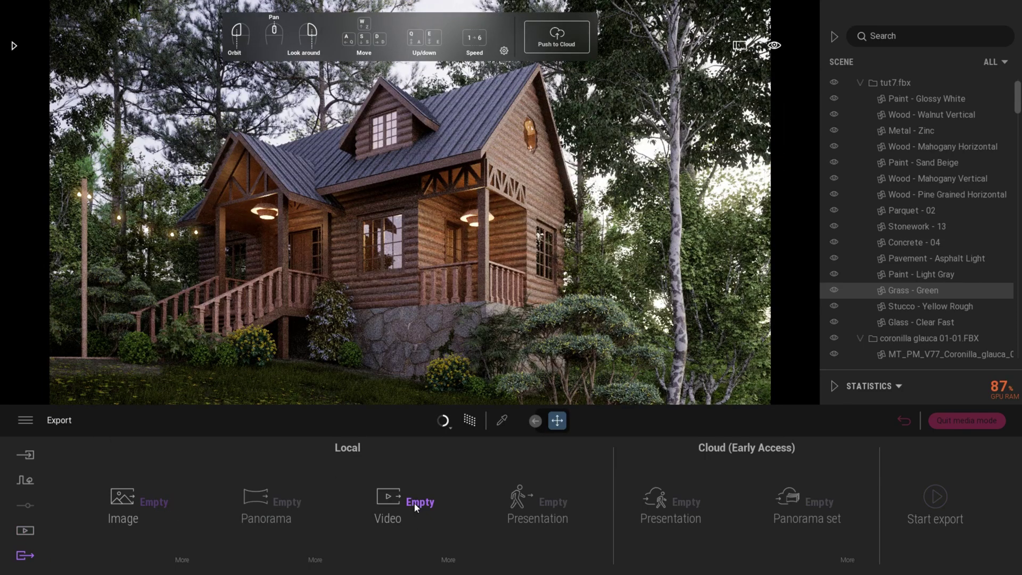
click(414, 502)
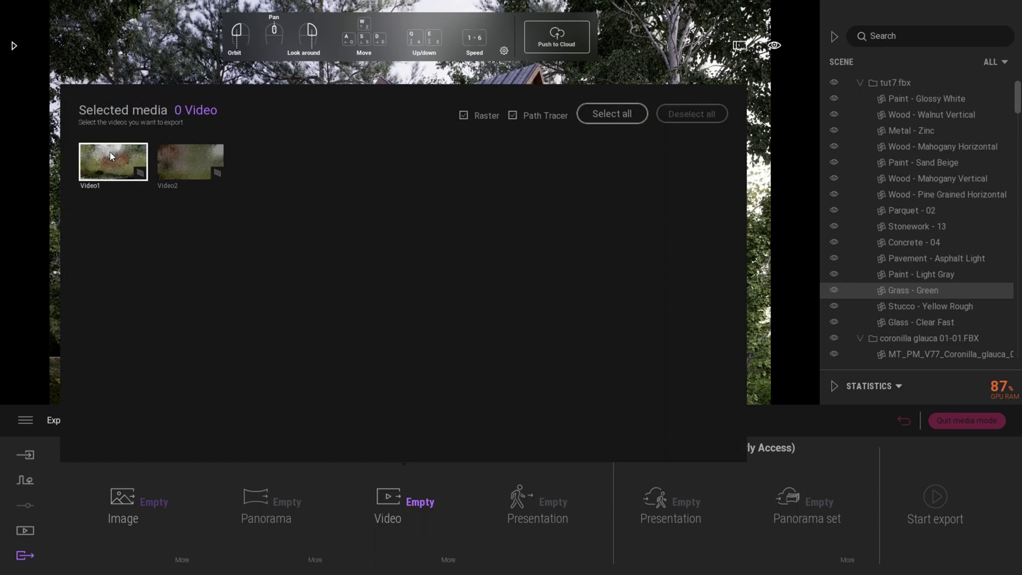
click(974, 531)
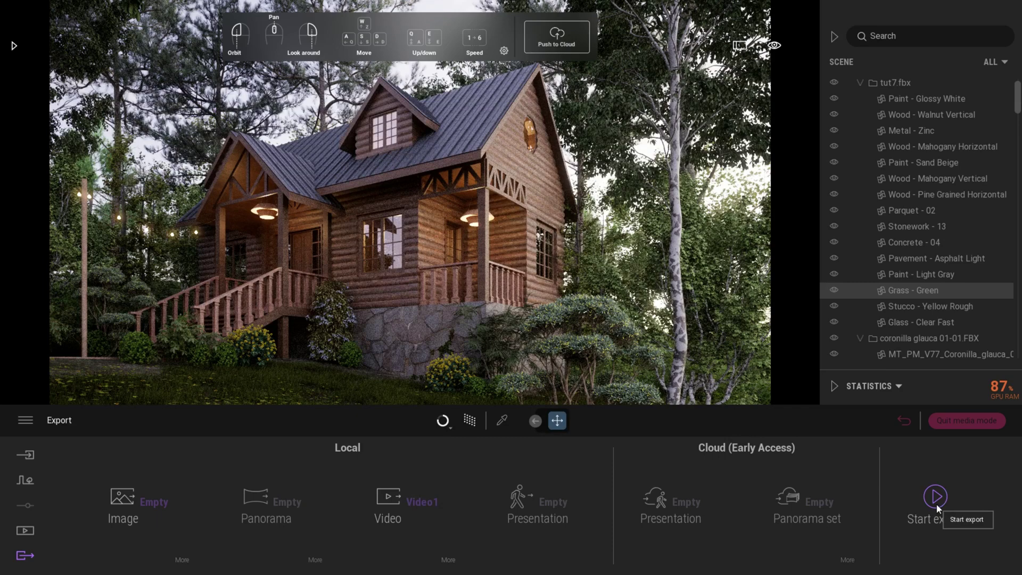
Start exporting Video1 into the chosen tutorial output folder
click(937, 501)
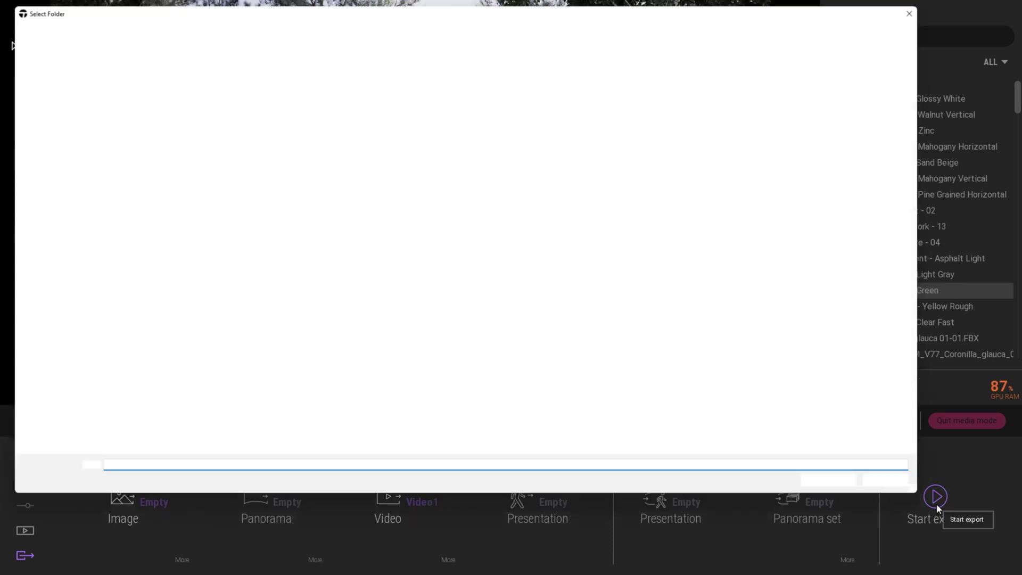
click(274, 30)
double_click(120, 218)
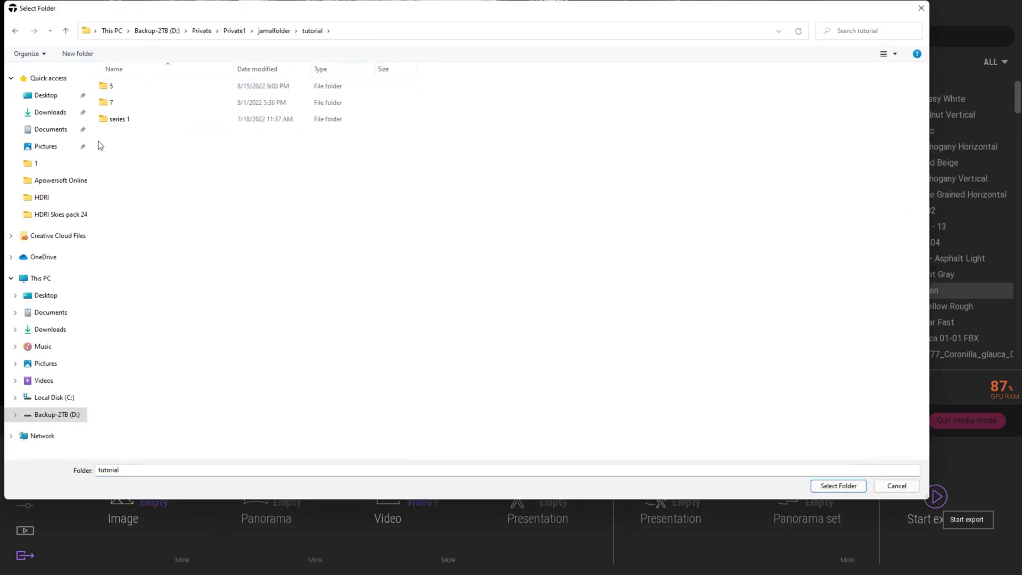
key(Return)
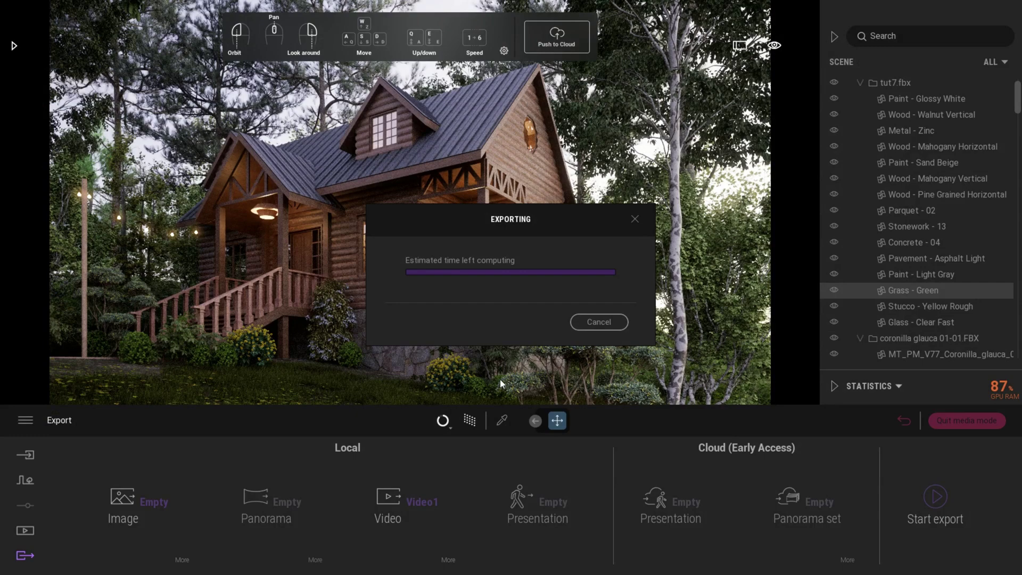